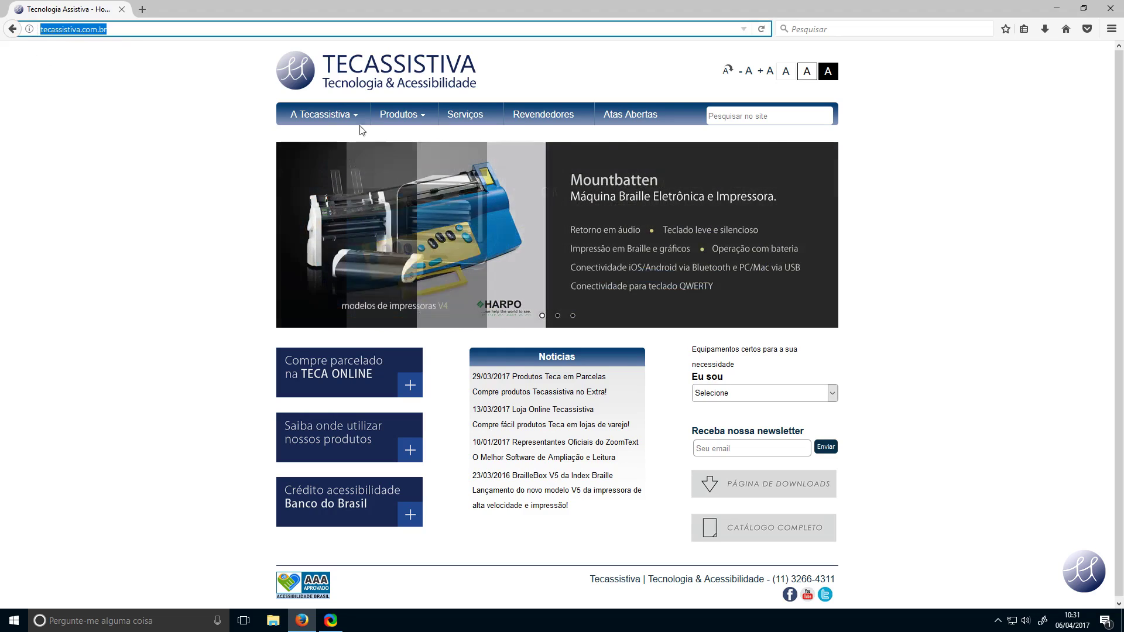
Step: Open the JAWS product page from the Softwares product category on the Tecassistiva site
{"action": "mouse_move", "coordinate": [399, 116]}
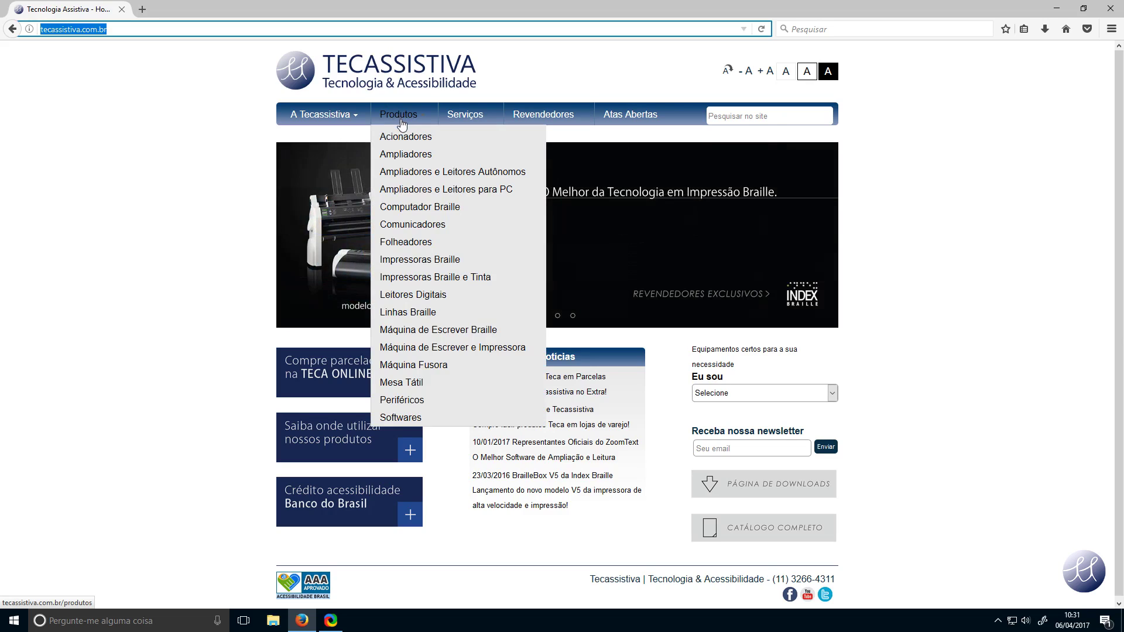
{"action": "left_click", "coordinate": [409, 418]}
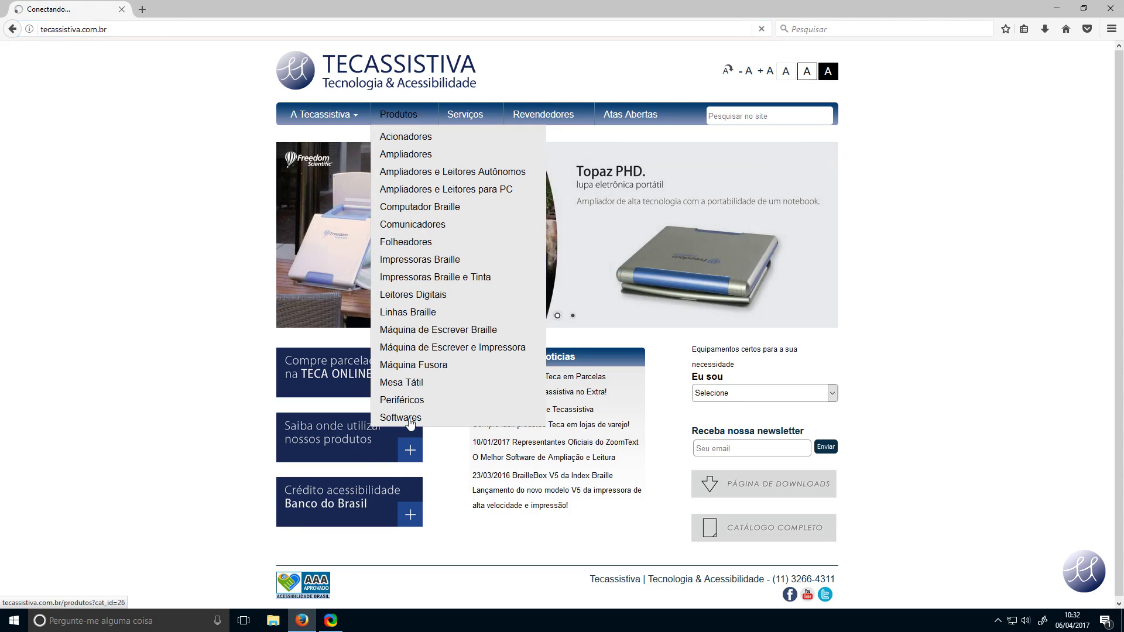
{"action": "left_click", "coordinate": [300, 414]}
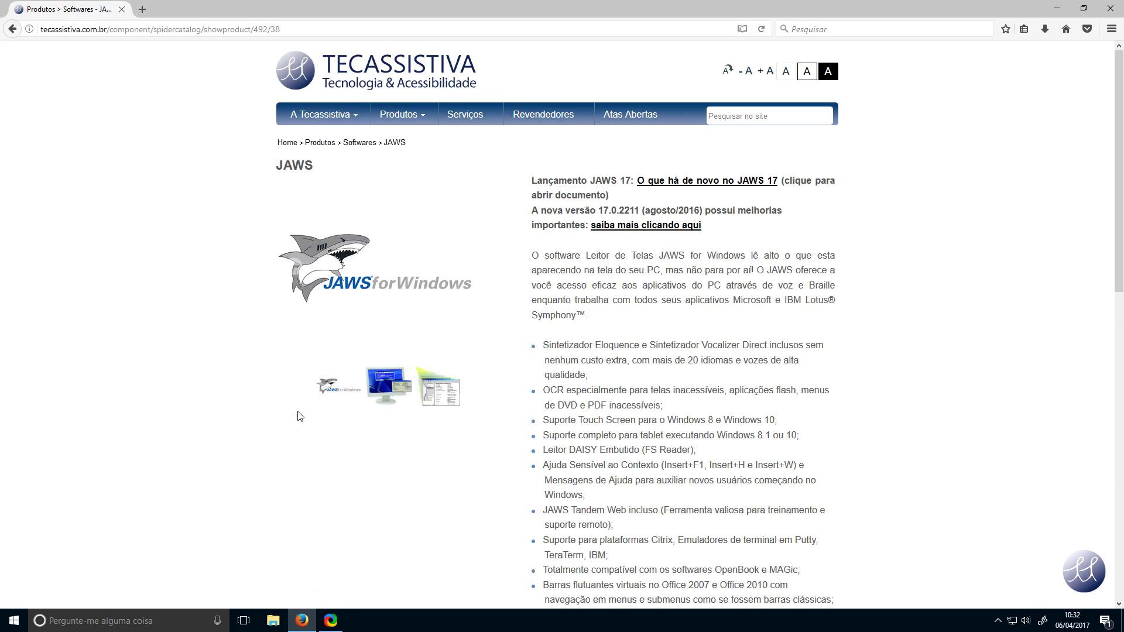
Step: Download the 64-bit JAWS 17.0.2211 installer from the product's downloads and save the file
{"action": "scroll", "coordinate": [422, 415], "scroll_direction": "down", "scroll_amount": 10}
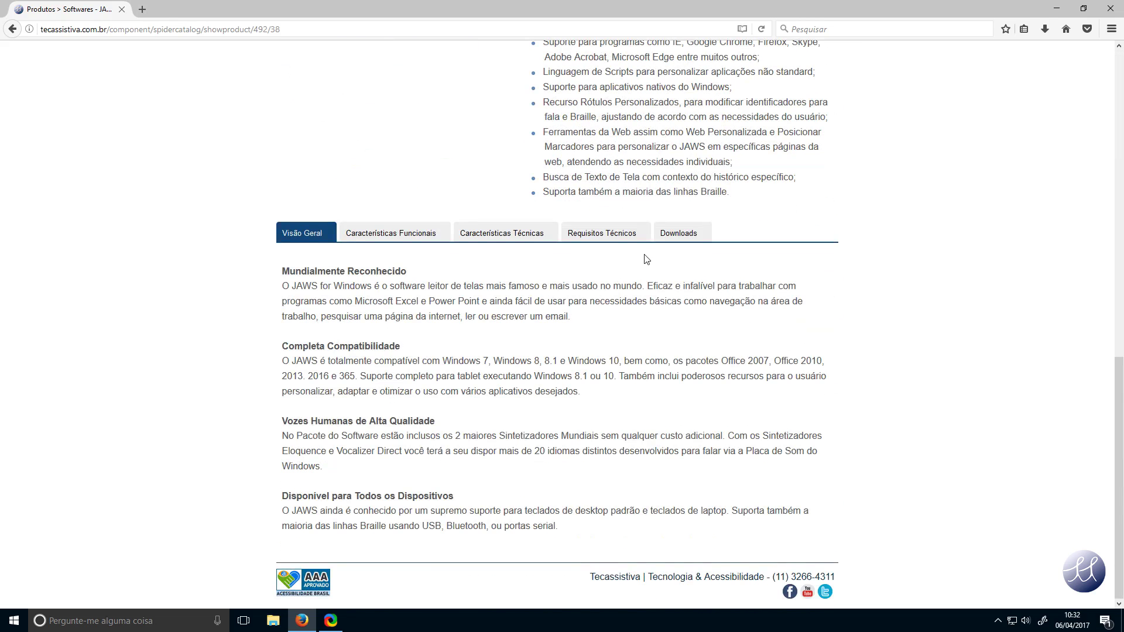
{"action": "left_click", "coordinate": [676, 240]}
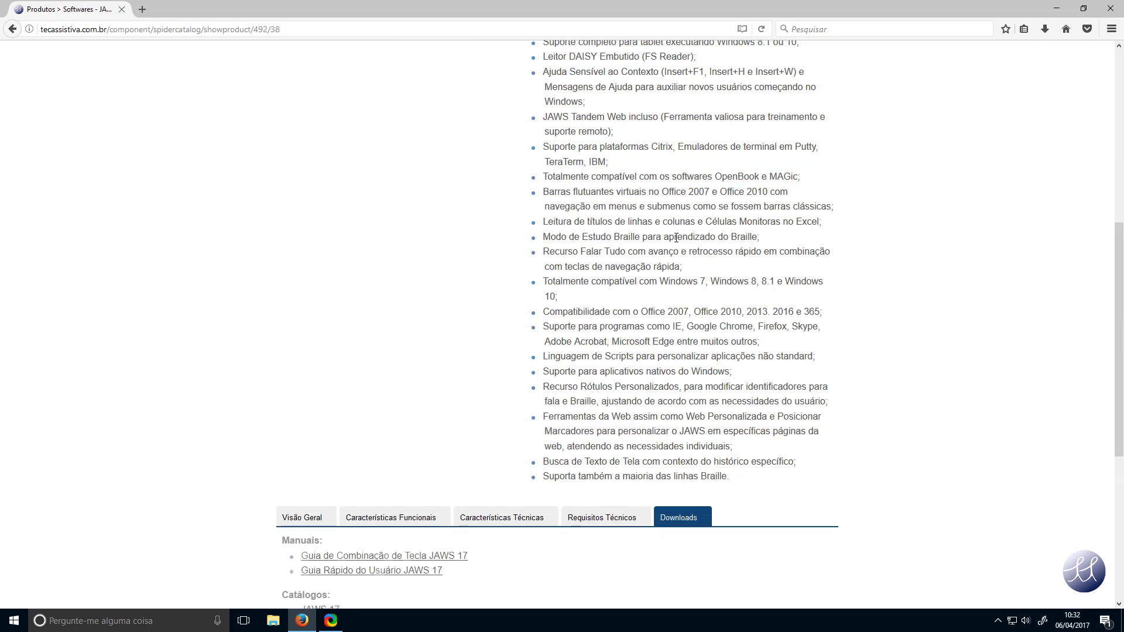
{"action": "scroll", "coordinate": [676, 239], "scroll_direction": "down", "scroll_amount": 5}
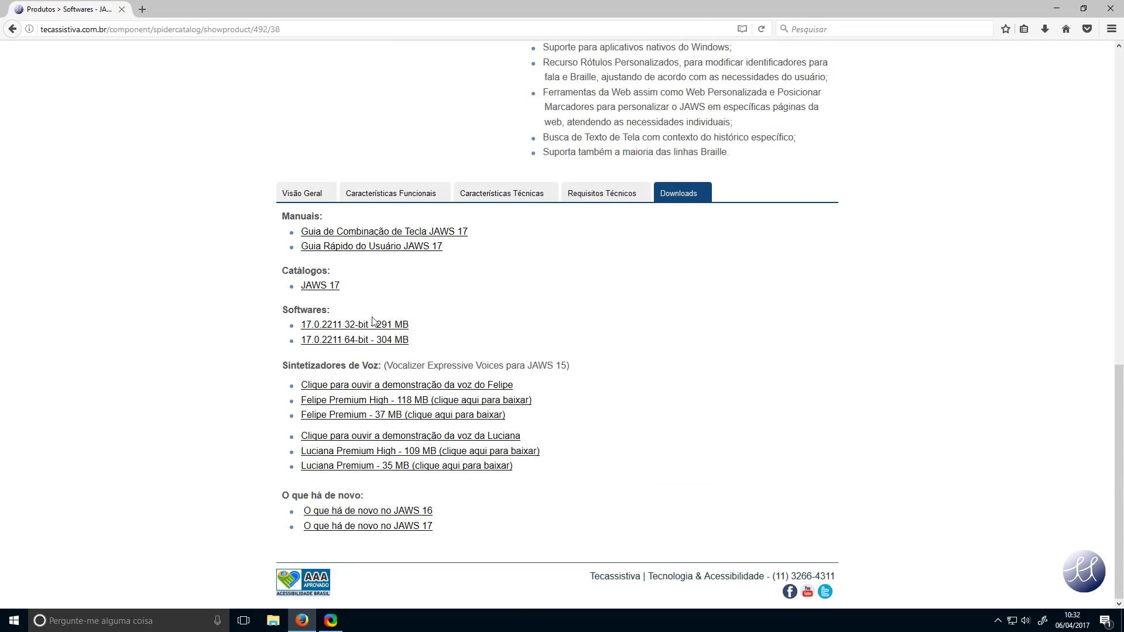
{"action": "left_click", "coordinate": [356, 345]}
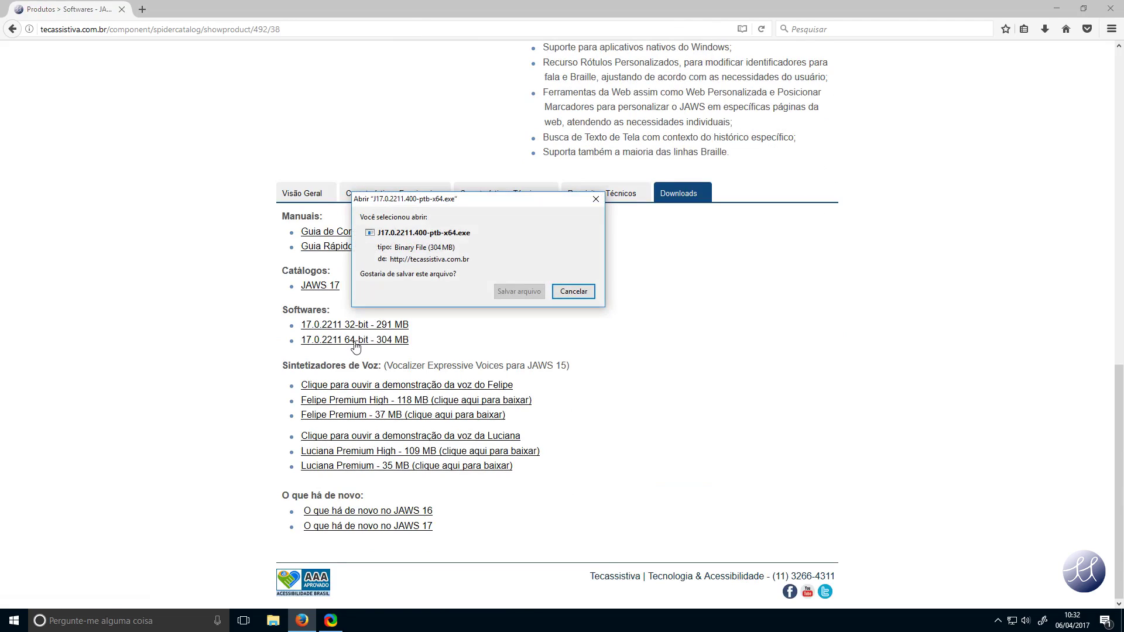
{"action": "left_click", "coordinate": [511, 294]}
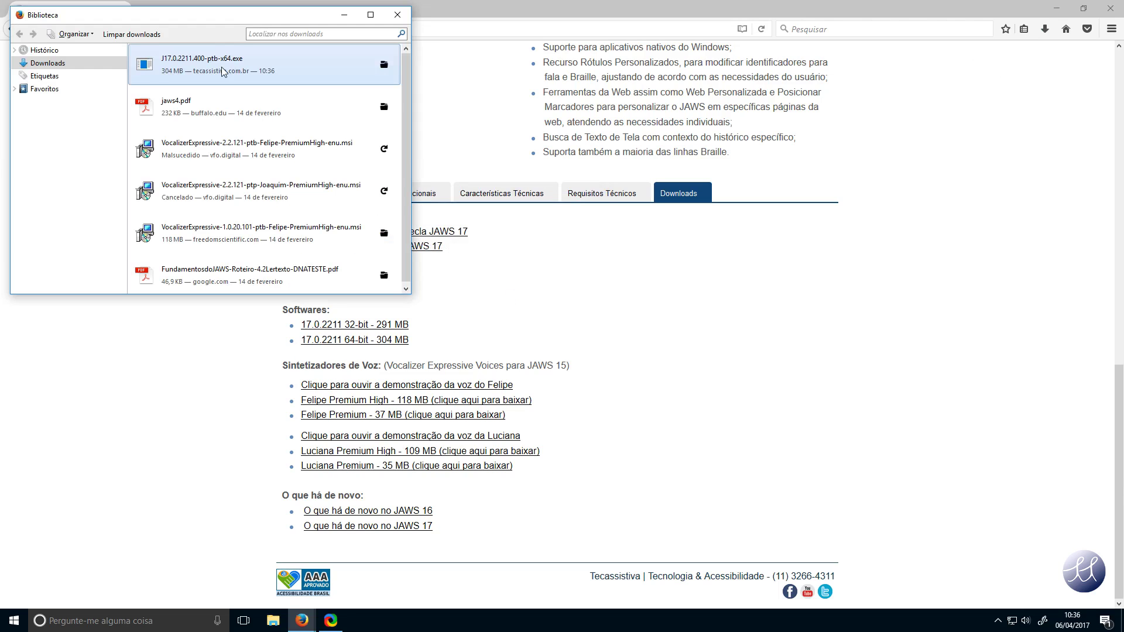
Step: Run the downloaded J17.0.2211.400-ptb-x64.exe and start the JAWS installation package
{"action": "double_click", "coordinate": [223, 70]}
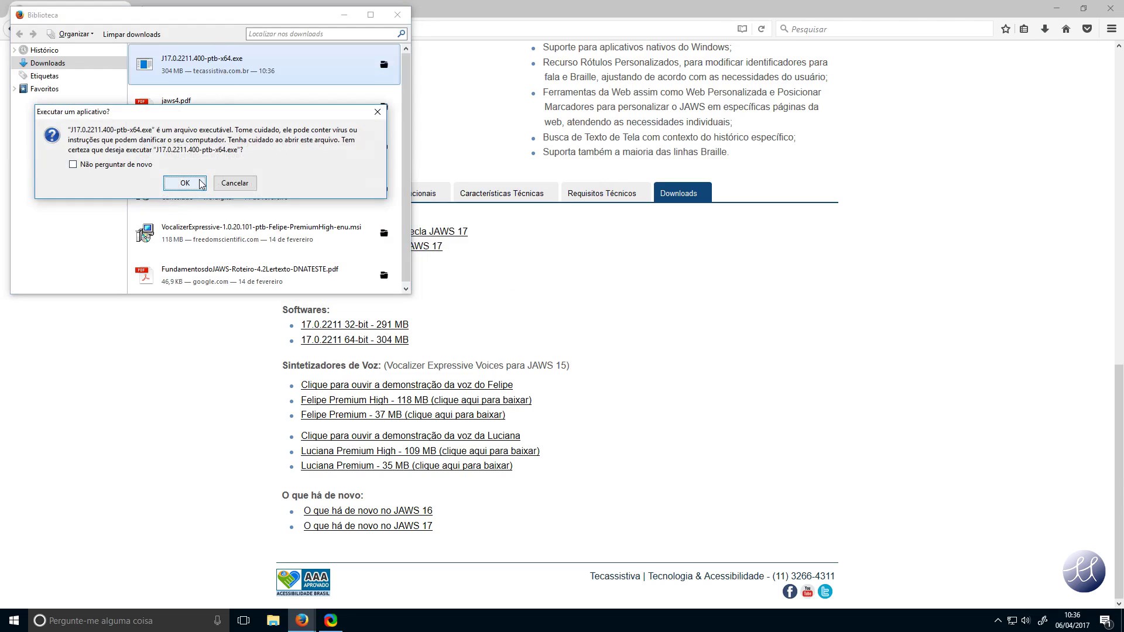
{"action": "left_click", "coordinate": [200, 184]}
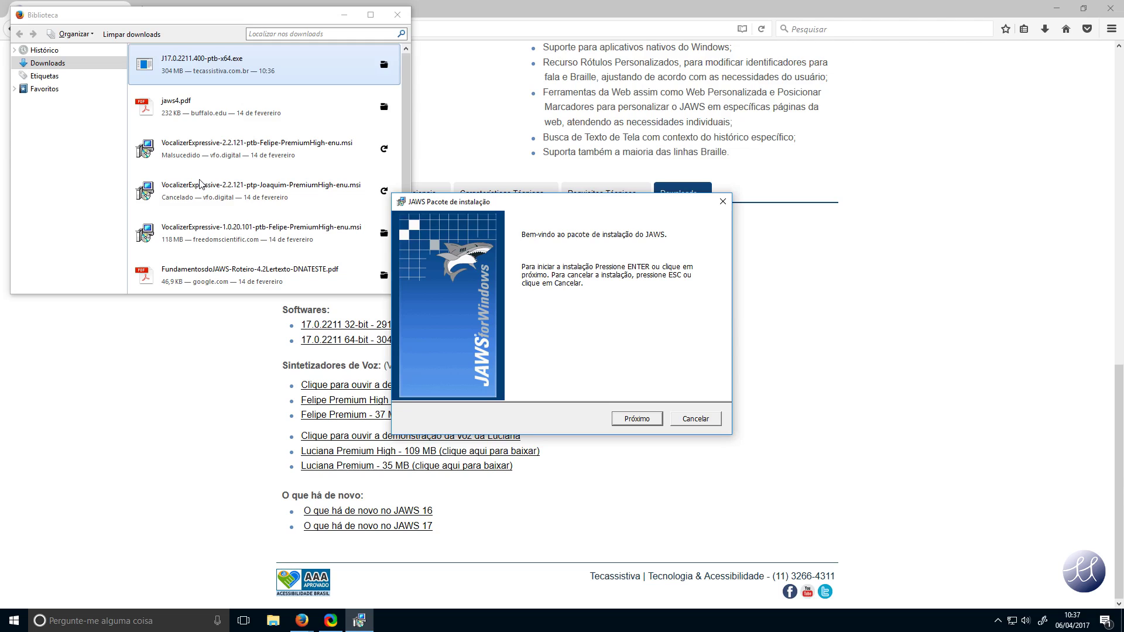
{"action": "left_click", "coordinate": [622, 414]}
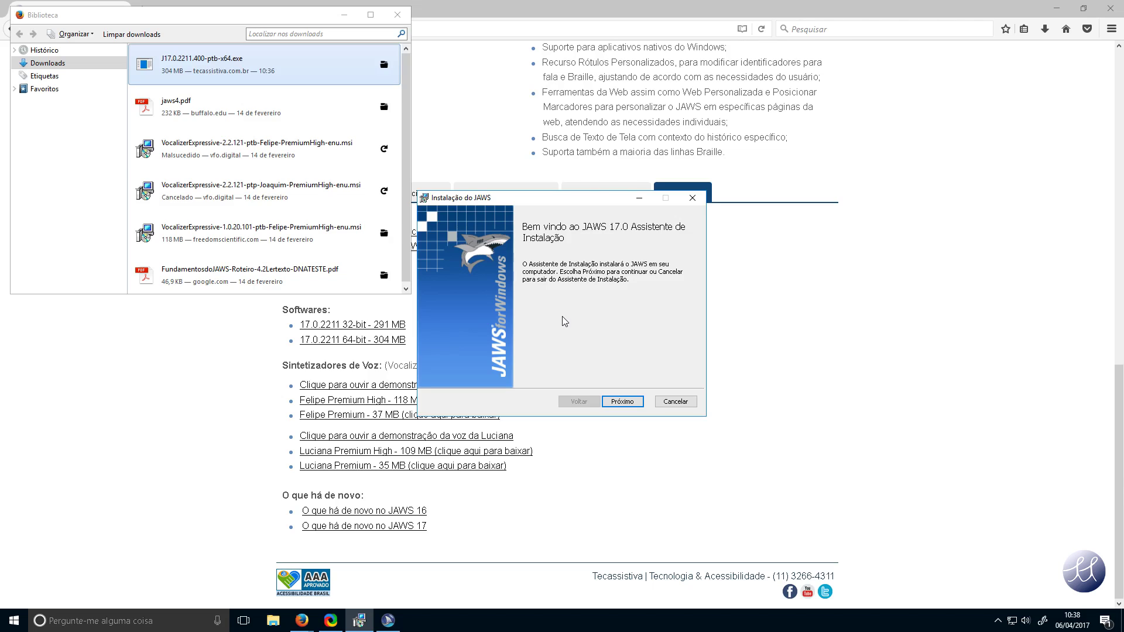
Step: Proceed past the JAWS 17.0 welcome page and accept the end-user license agreement terms
{"action": "key", "text": "Return"}
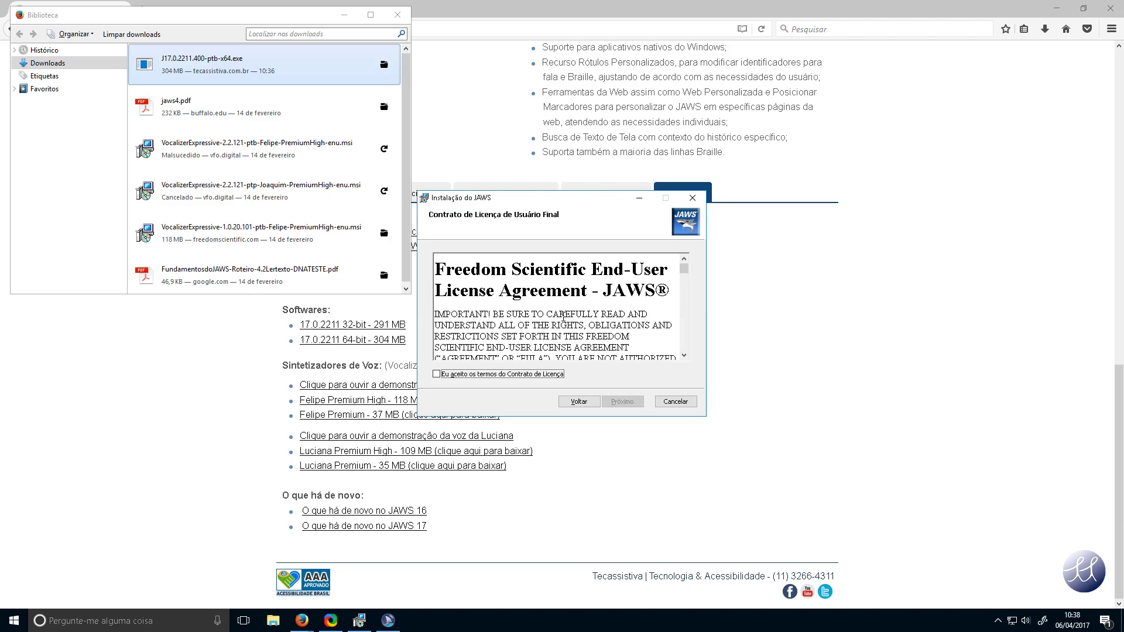
{"action": "key", "text": "space"}
{"action": "key", "text": "Return"}
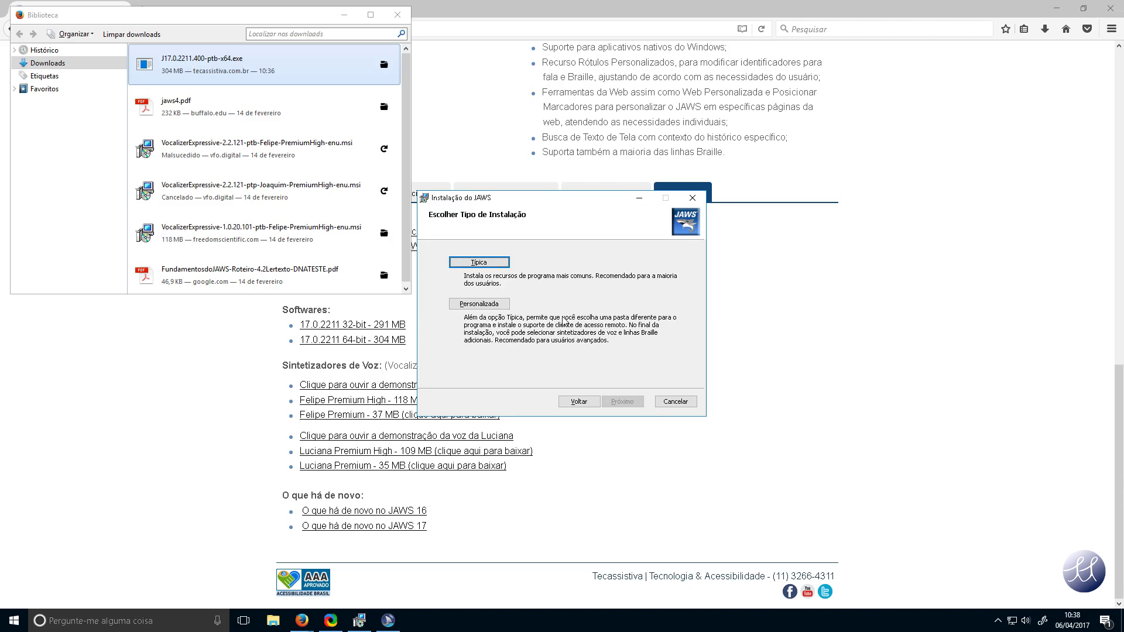
Step: Install JAWS with the Típica installation type and finish the installation wizard
{"action": "key", "text": "Return"}
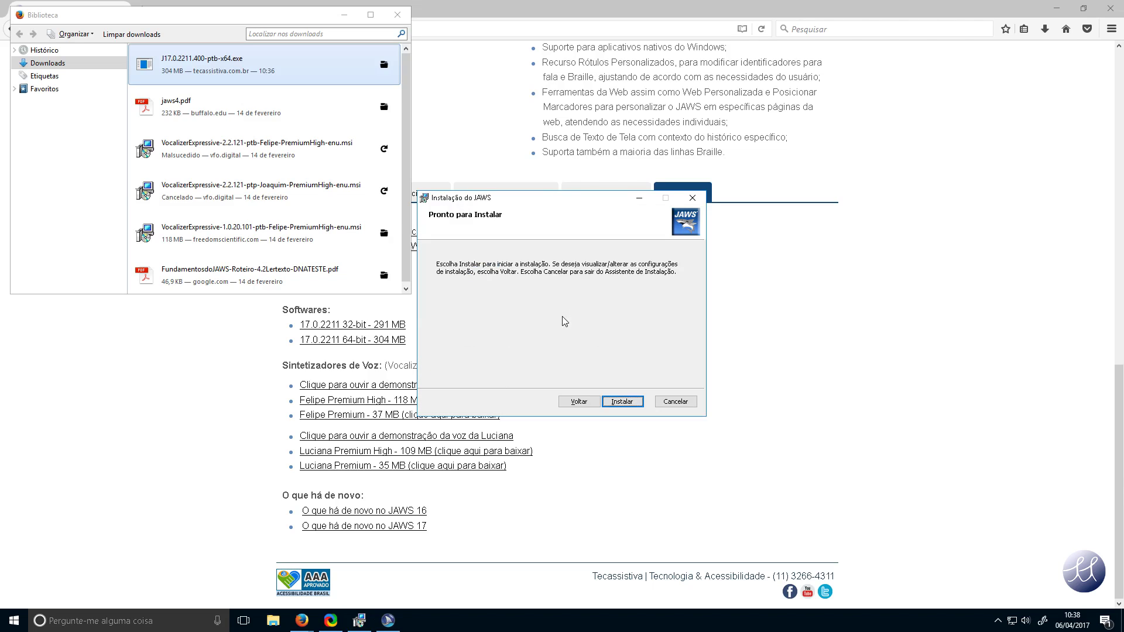
{"action": "key", "text": "Return"}
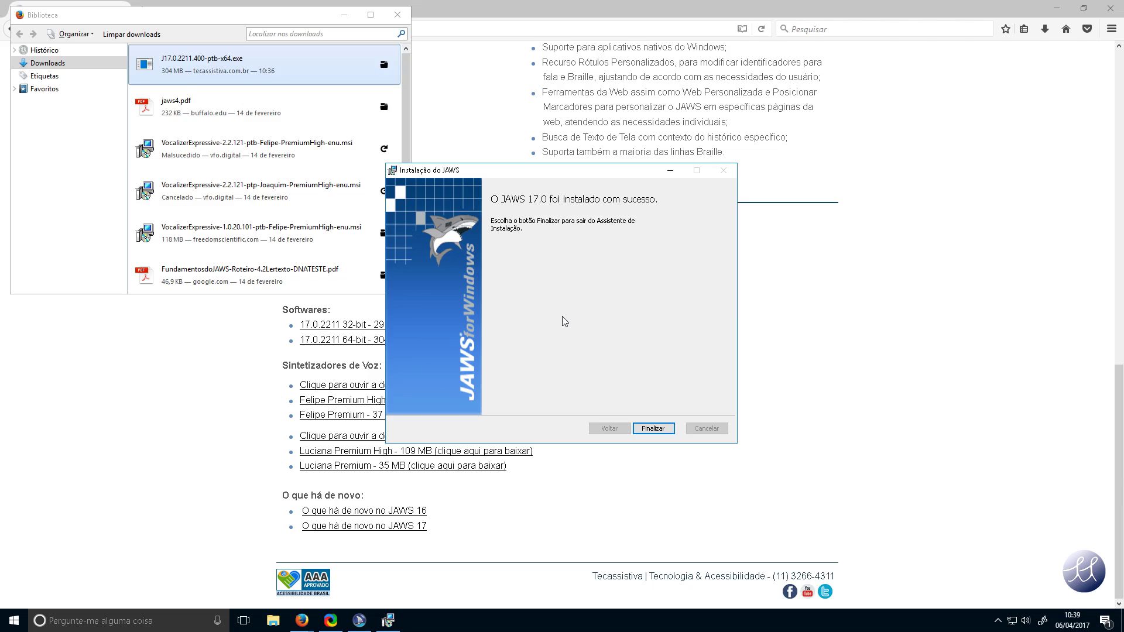
{"action": "key", "text": "Return"}
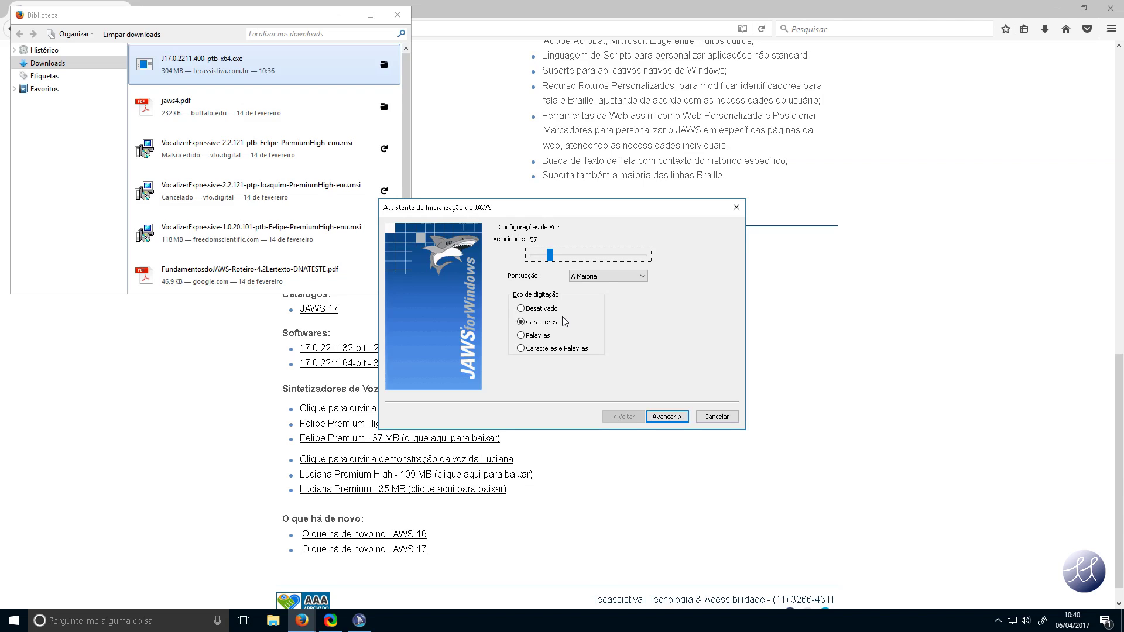
Step: Set the voice speed to 60 and accept A Maioria punctuation and Caracteres typing echo in the startup wizard
{"action": "key", "text": "Right"}
{"action": "key", "text": "Tab"}
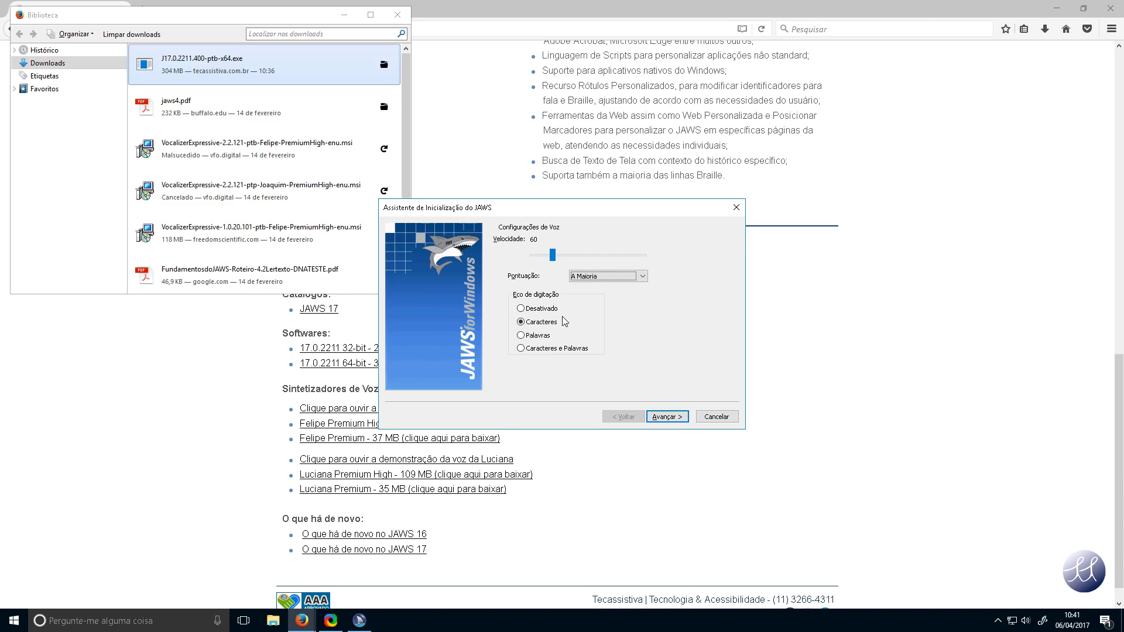
{"action": "key", "text": "Down"}
{"action": "key", "text": "Up"}
{"action": "key", "text": "Up"}
{"action": "key", "text": "Down"}
{"action": "key", "text": "Tab"}
{"action": "key", "text": "Tab"}
{"action": "key", "text": "Return"}
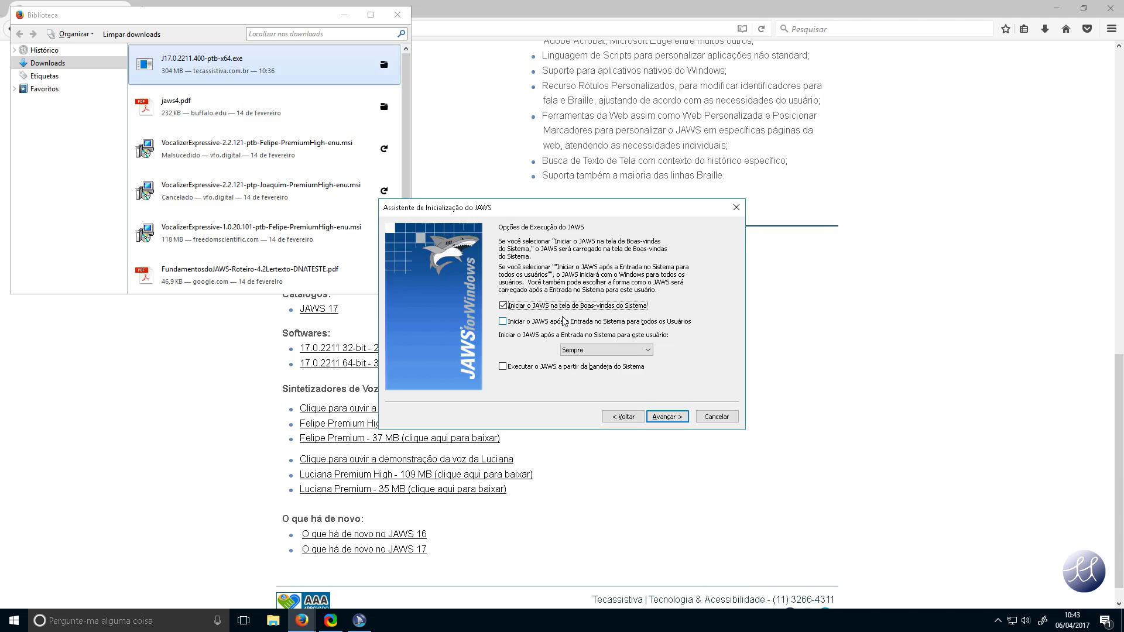
Step: Accept the JAWS execution options with start at the system welcome screen enabled and start for this user as Sempre
{"action": "key", "text": "Tab"}
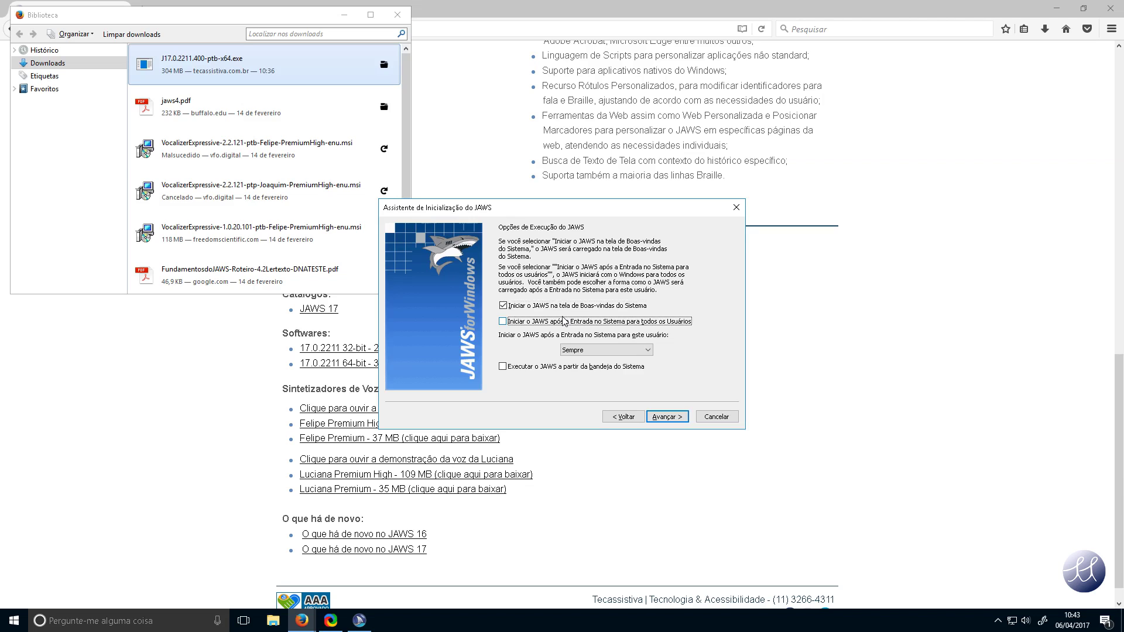
{"action": "key", "text": "Tab"}
{"action": "key", "text": "Tab"}
{"action": "key", "text": "Tab"}
{"action": "key", "text": "Tab"}
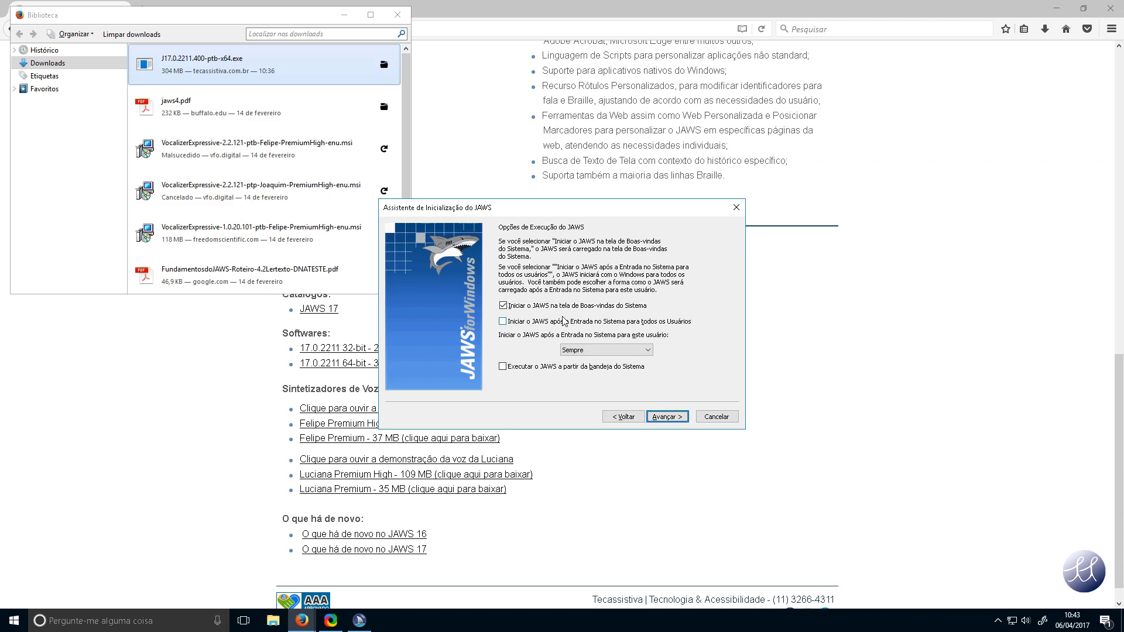
{"action": "key", "text": "Return"}
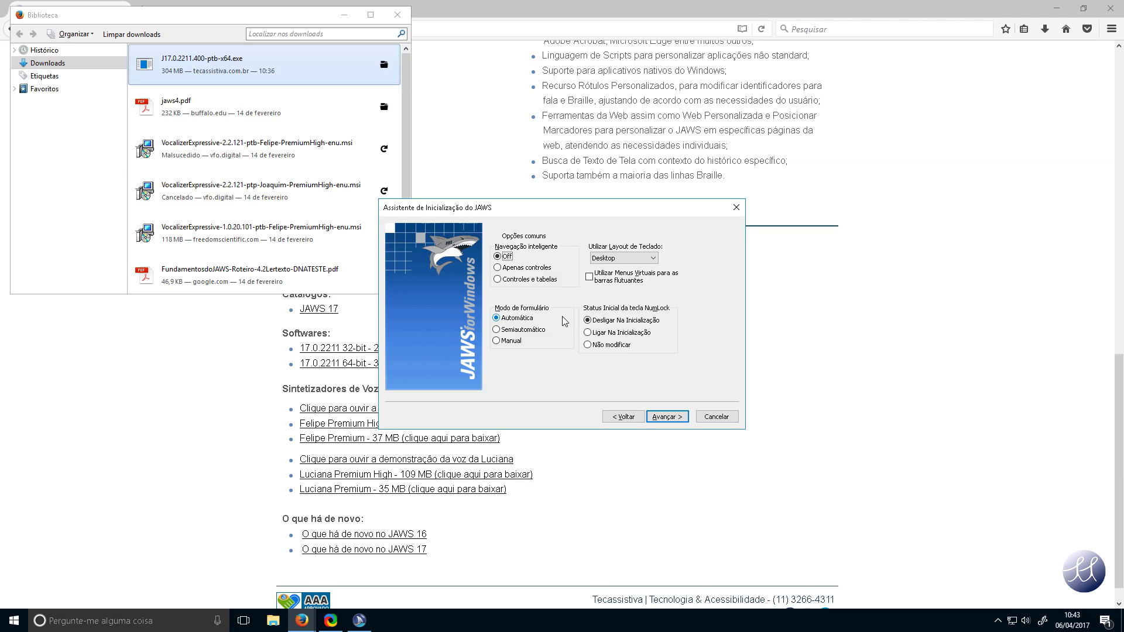
Step: Accept the common options with smart navigation Off, automatic forms mode, Desktop keyboard layout and NumLock off at startup
{"action": "key", "text": "Tab"}
{"action": "key", "text": "Tab"}
{"action": "key", "text": "Tab"}
{"action": "key", "text": "Tab"}
{"action": "key", "text": "Tab"}
{"action": "key", "text": "Tab"}
{"action": "key", "text": "Return"}
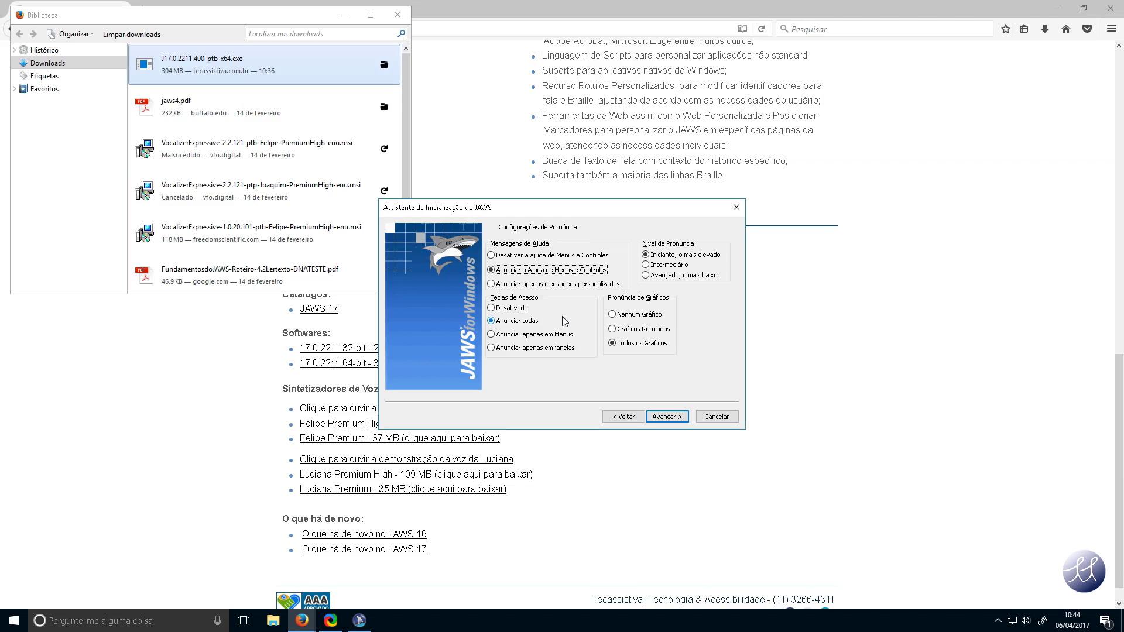
Step: Accept the pronunciation settings with menu and control help, all access keys, beginner level and all graphics announced
{"action": "key", "text": "Tab"}
{"action": "key", "text": "Tab"}
{"action": "key", "text": "Tab"}
{"action": "key", "text": "Tab"}
{"action": "key", "text": "Tab"}
{"action": "key", "text": "Return"}
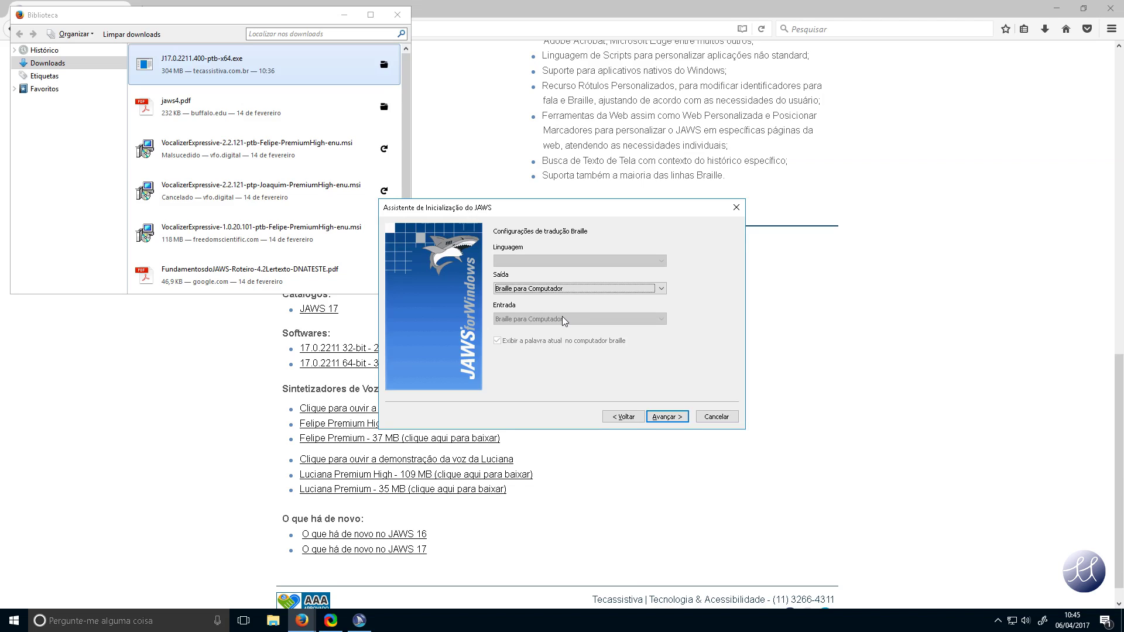
Step: Accept the Braille translation settings with Braille para Computador as the output
{"action": "key", "text": "Tab"}
{"action": "key", "text": "Tab"}
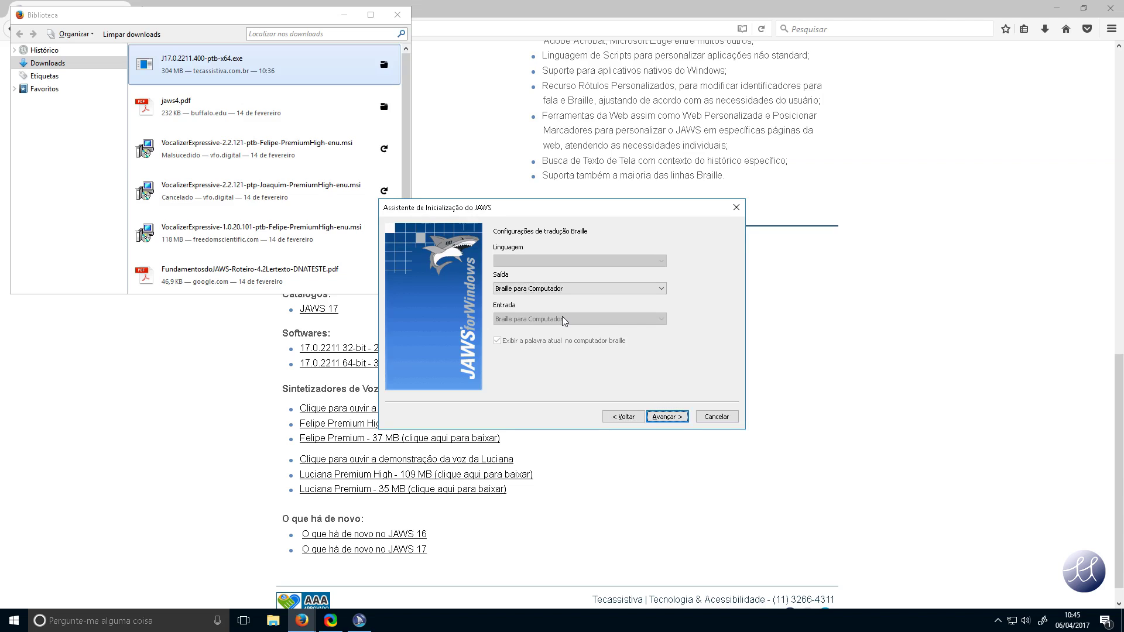
{"action": "key", "text": "Return"}
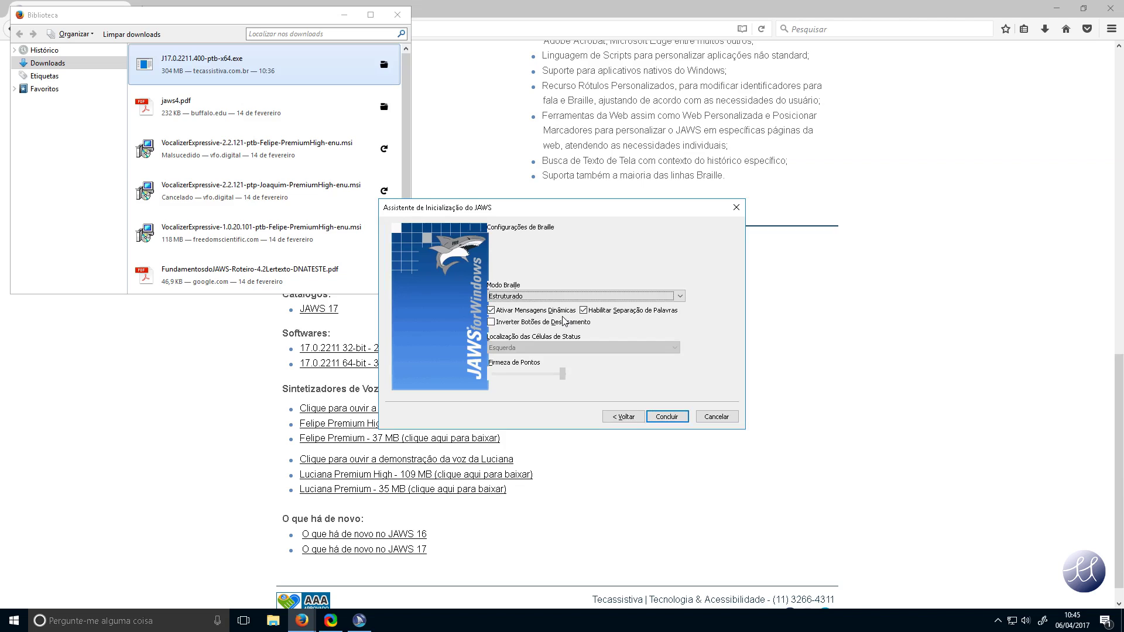
Step: Go through the Braille settings, keeping Estruturado mode with dynamic messages and word separation enabled
{"action": "key", "text": "Tab"}
{"action": "key", "text": "Tab"}
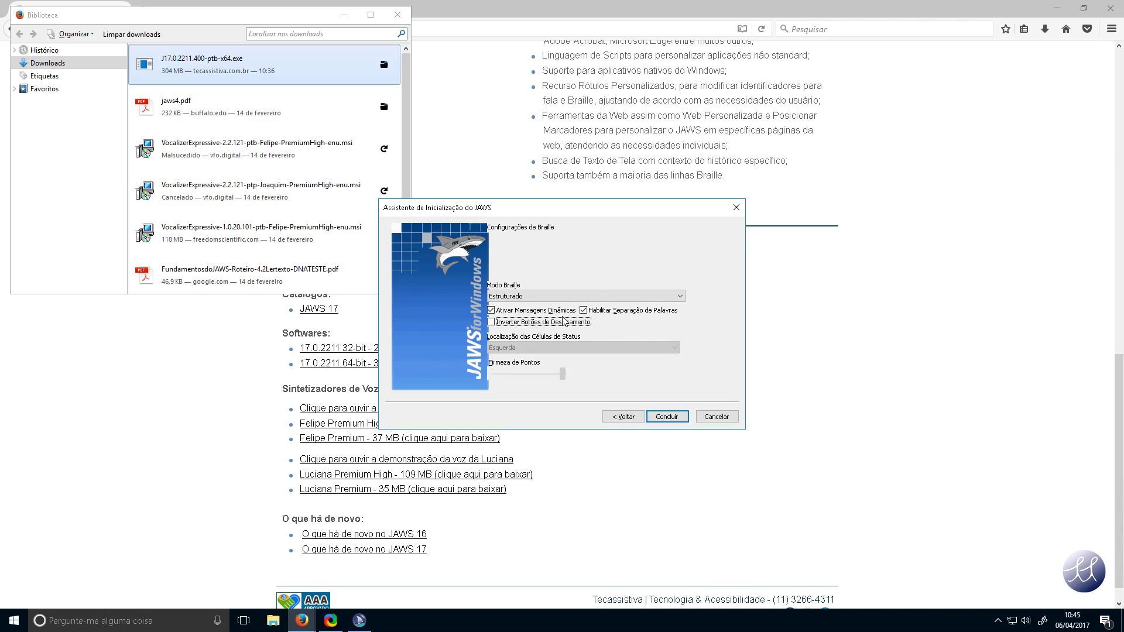
{"action": "key", "text": "Tab"}
{"action": "key", "text": "Tab"}
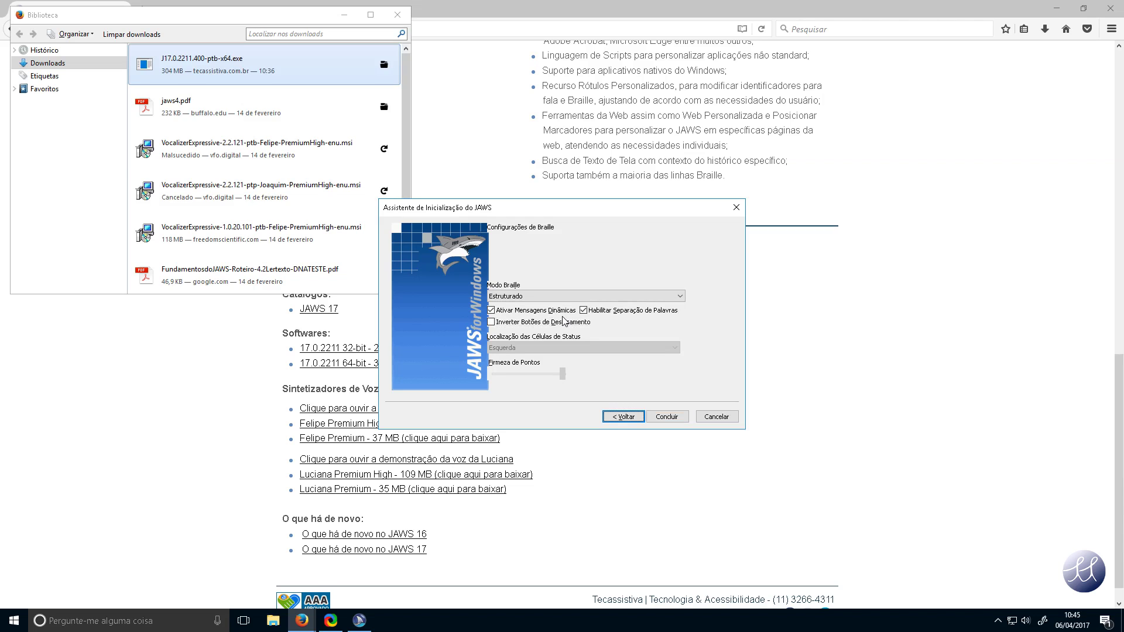